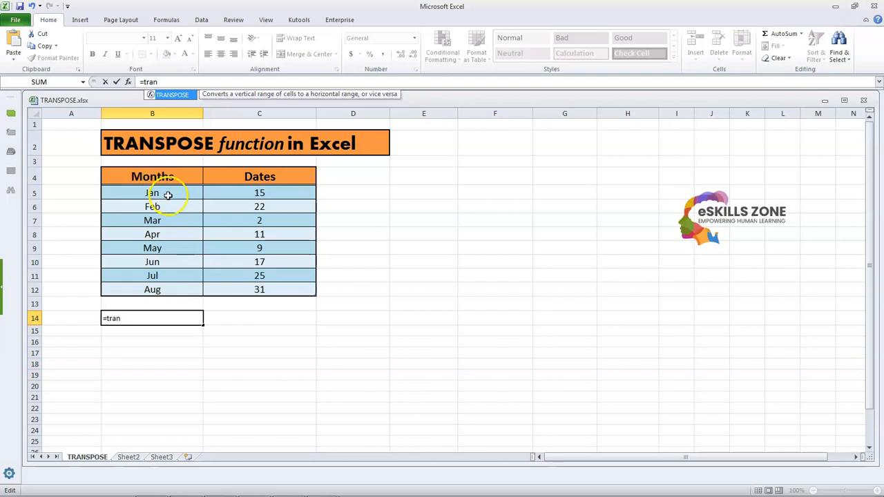
# Clear the incomplete TRANSPOSE formula from cell B14
pyautogui.press('Return')
pyautogui.click(179, 322)
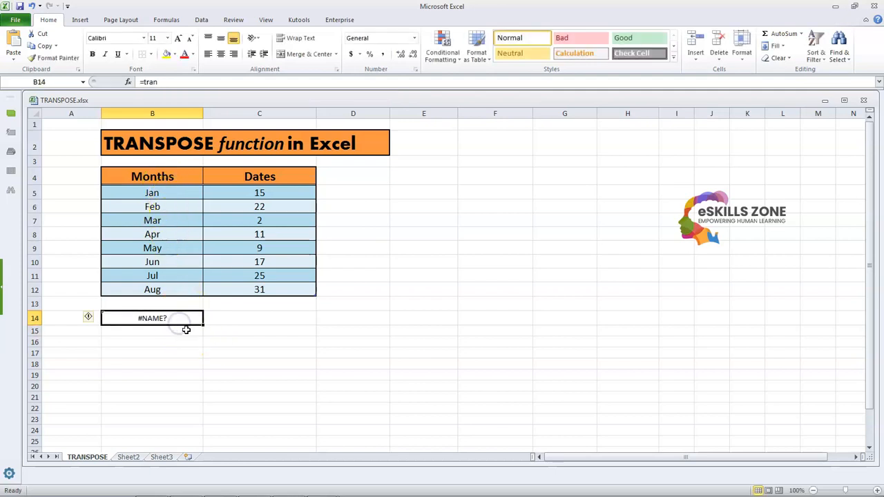
pyautogui.press('Delete')
# Look through the entries of the Months column from Jan to Aug
pyautogui.press('Right')
pyautogui.press('Left')
pyautogui.press('Left')
pyautogui.press('Up')
pyautogui.press('Up')
pyautogui.press('Up')
pyautogui.press('Up')
pyautogui.press('Up')
pyautogui.press('Up')
pyautogui.press('Right')
pyautogui.press('Right')
pyautogui.press('Up')
pyautogui.press('Up')
pyautogui.press('Up')
pyautogui.press('Up')
pyautogui.press('Left')
pyautogui.press('Down')
pyautogui.press('Down')
pyautogui.press('Up')
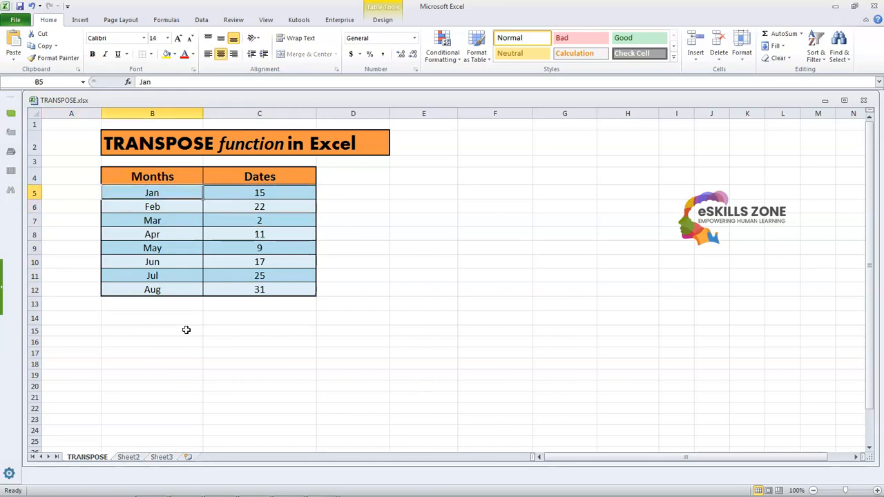
pyautogui.press('Down')
pyautogui.press('Up')
pyautogui.press('Down')
pyautogui.press('Down')
pyautogui.press('Down')
pyautogui.press('Down')
pyautogui.press('Down')
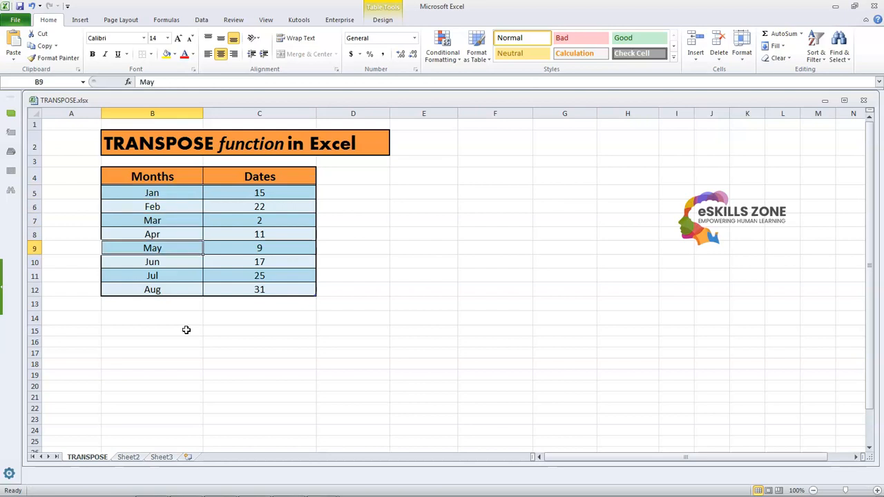
pyautogui.press('Down')
pyautogui.press('Down')
pyautogui.press('Up')
pyautogui.press('Up')
pyautogui.press('Up')
pyautogui.press('Up')
pyautogui.press('Up')
pyautogui.press('Up')
pyautogui.press('Up')
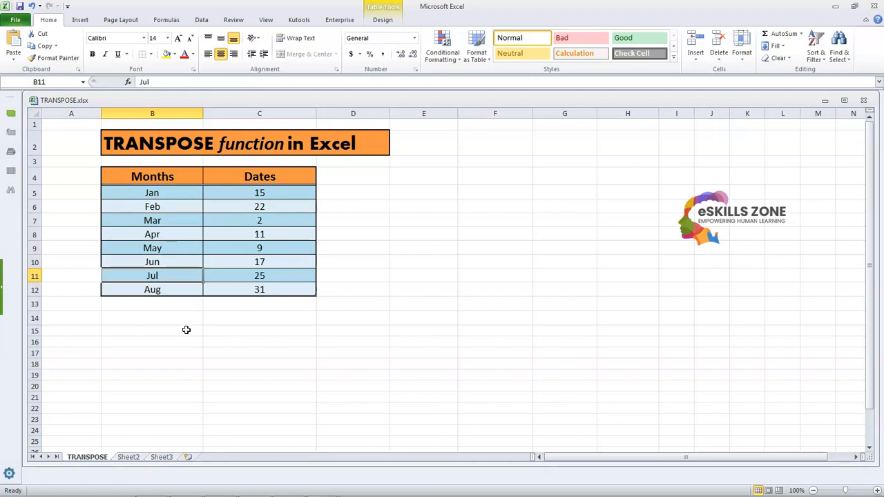
pyautogui.press('Down')
pyautogui.press('Down')
pyautogui.press('Down')
pyautogui.press('Down')
pyautogui.press('Down')
pyautogui.press('Down')
pyautogui.press('Down')
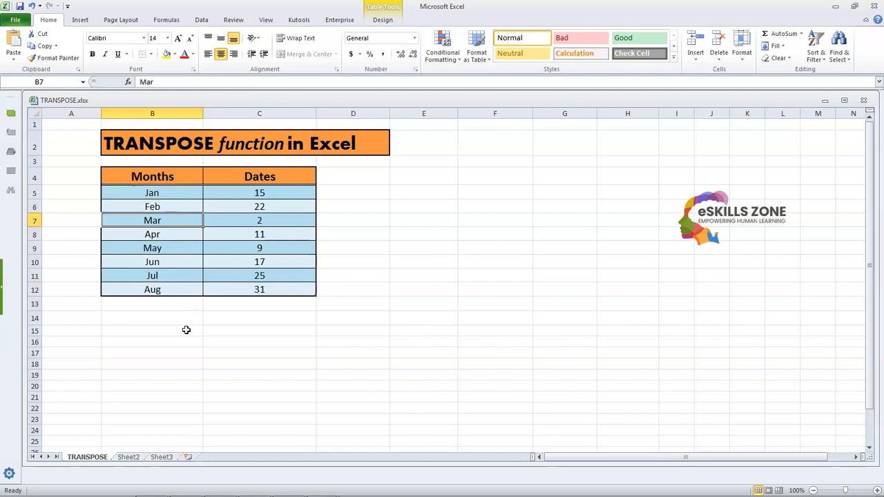
pyautogui.press('Up')
pyautogui.press('Up')
pyautogui.press('Up')
pyautogui.press('Up')
pyautogui.press('Up')
pyautogui.press('Up')
pyautogui.press('Up')
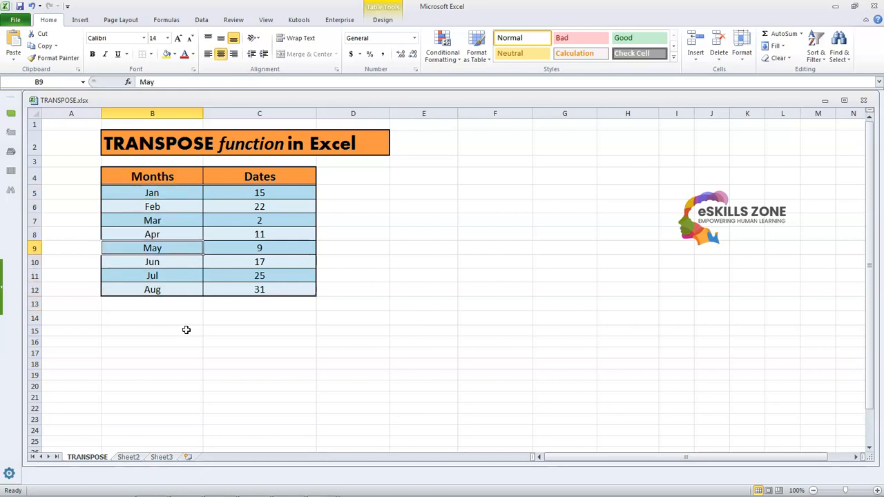
# Look through the values of the Dates column, starting beside Jan in cell C5
pyautogui.press('Right')
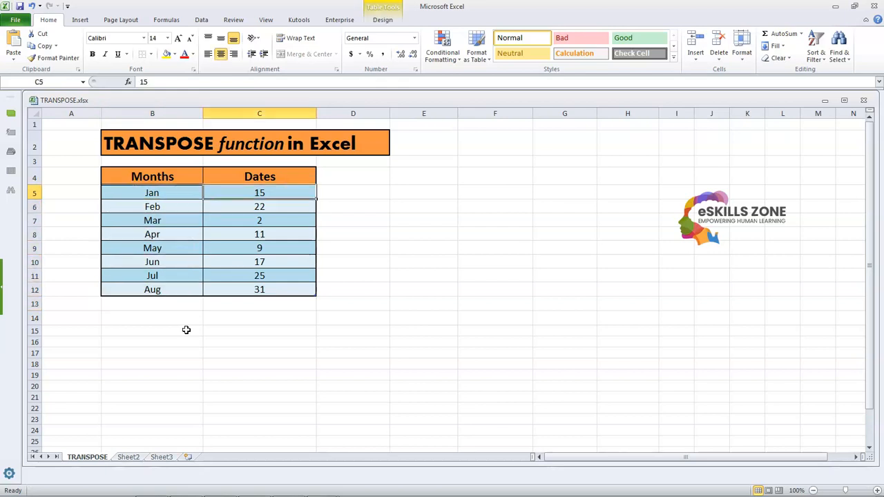
pyautogui.press('Down')
pyautogui.press('Down')
pyautogui.press('Down')
pyautogui.press('Down')
pyautogui.press('Down')
pyautogui.press('Down')
pyautogui.press('Down')
pyautogui.press('Up')
pyautogui.press('Up')
pyautogui.press('Up')
pyautogui.press('Up')
# Compare the Months column with the Dates column down to the Aug row
pyautogui.press('Left')
pyautogui.press('Up')
pyautogui.press('Up')
pyautogui.press('Up')
pyautogui.press('Down')
pyautogui.press('Down')
pyautogui.press('Down')
pyautogui.press('Down')
pyautogui.press('Down')
pyautogui.press('Down')
pyautogui.press('Down')
pyautogui.press('Down')
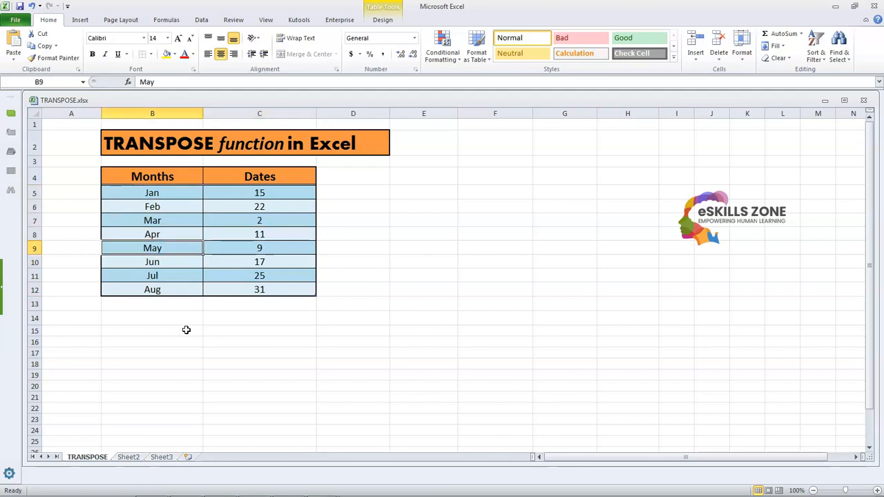
pyautogui.press('Down')
pyautogui.press('Left')
pyautogui.press('Right')
pyautogui.press('Right')
pyautogui.press('Left')
pyautogui.press('Left')
pyautogui.press('Right')
pyautogui.press('Right')
pyautogui.press('Up')
pyautogui.press('Up')
pyautogui.press('Up')
pyautogui.press('Up')
pyautogui.press('Up')
pyautogui.press('Up')
pyautogui.press('Up')
pyautogui.press('Up')
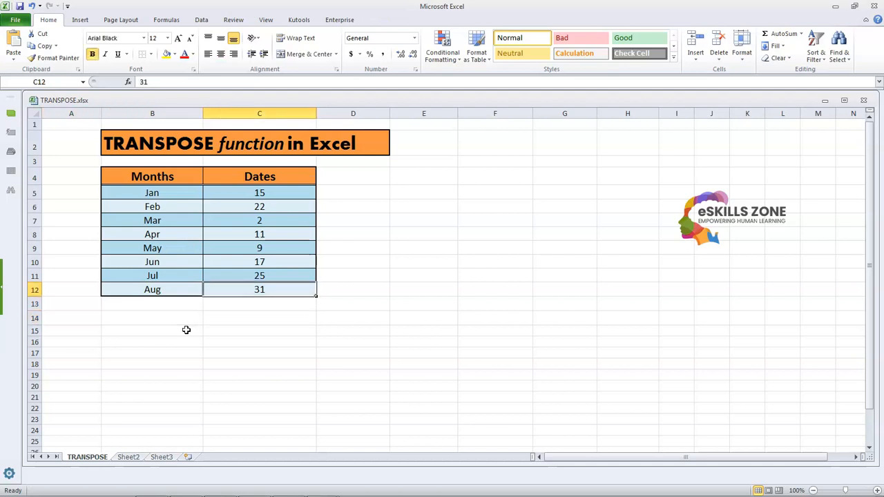
# Examine the blank cells beneath the table in row 14, ending at cell A14
pyautogui.press('Up')
pyautogui.press('Down')
pyautogui.press('Down')
pyautogui.press('Left')
pyautogui.press('Down')
pyautogui.press('Down')
pyautogui.press('Down')
pyautogui.press('Down')
pyautogui.press('Down')
pyautogui.press('Down')
pyautogui.press('Down')
pyautogui.press('Down')
pyautogui.press('Left')
pyautogui.press('Up')
pyautogui.press('Right')
pyautogui.press('Right')
pyautogui.press('Left')
pyautogui.press('Left')
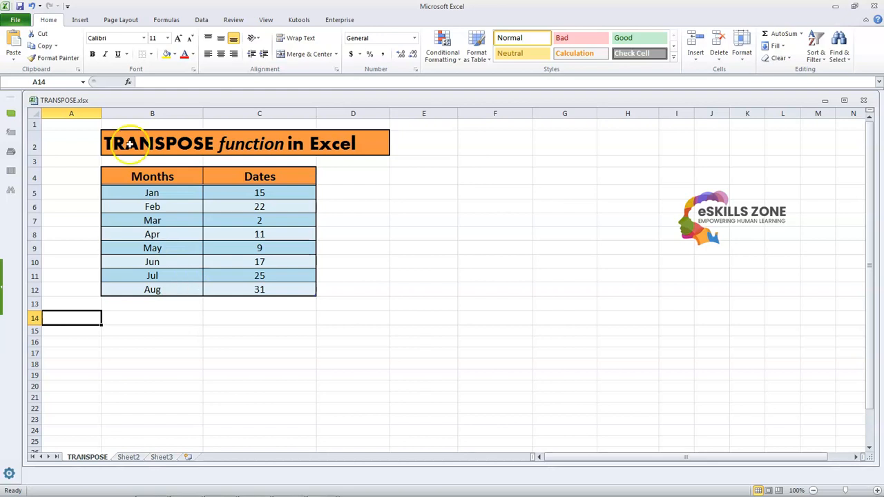
pyautogui.click(141, 82)
pyautogui.write('=')
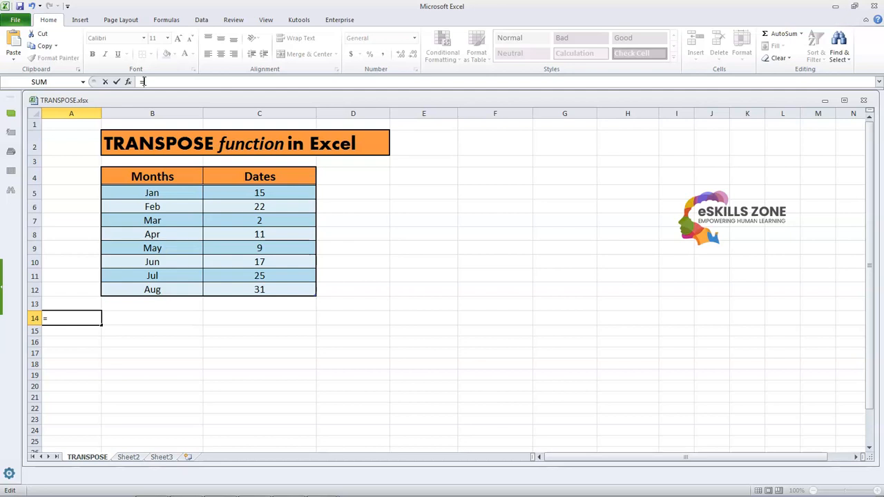
pyautogui.press('Escape')
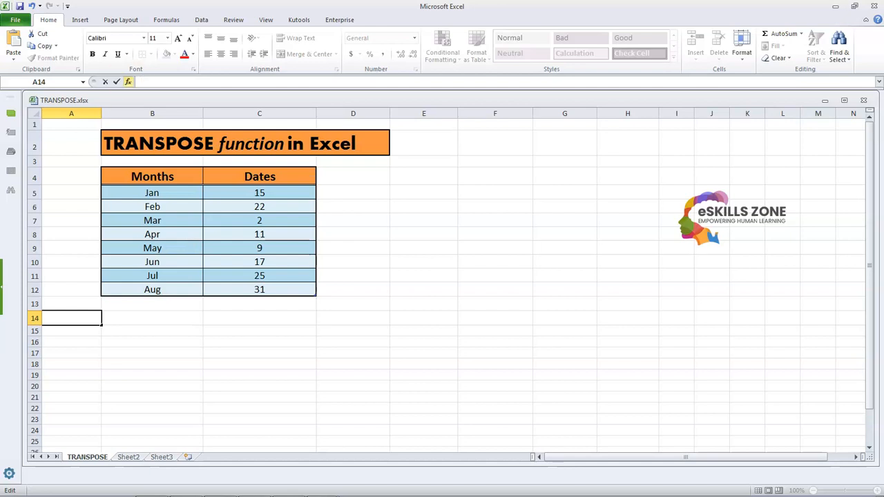
pyautogui.moveTo(145, 192); pyautogui.dragTo(172, 207)
pyautogui.click(187, 398)
# Highlight the month entries in the Months column, starting from Jan in cell B5, to check the length of the list
pyautogui.click(155, 193)
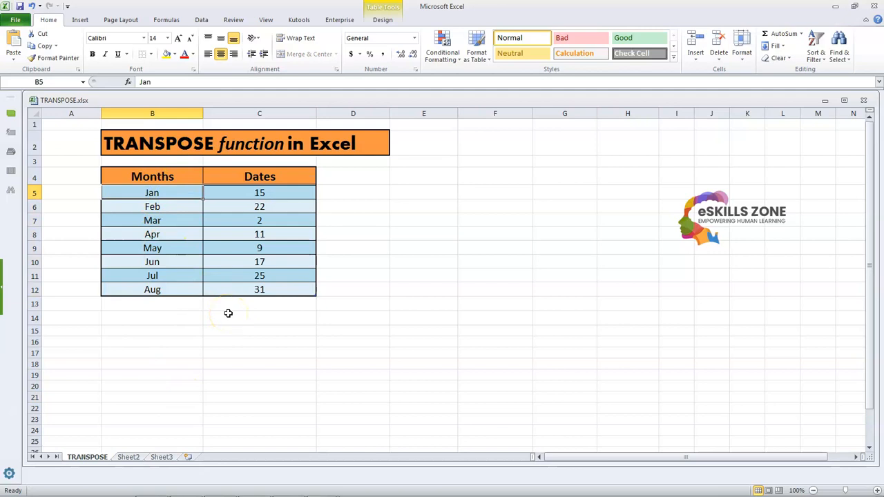
pyautogui.hotkey('shift', 'Down')
pyautogui.hotkey('shift', 'Down')
pyautogui.hotkey('shift', 'Down')
pyautogui.hotkey('shift', 'Down')
pyautogui.hotkey('shift', 'Down')
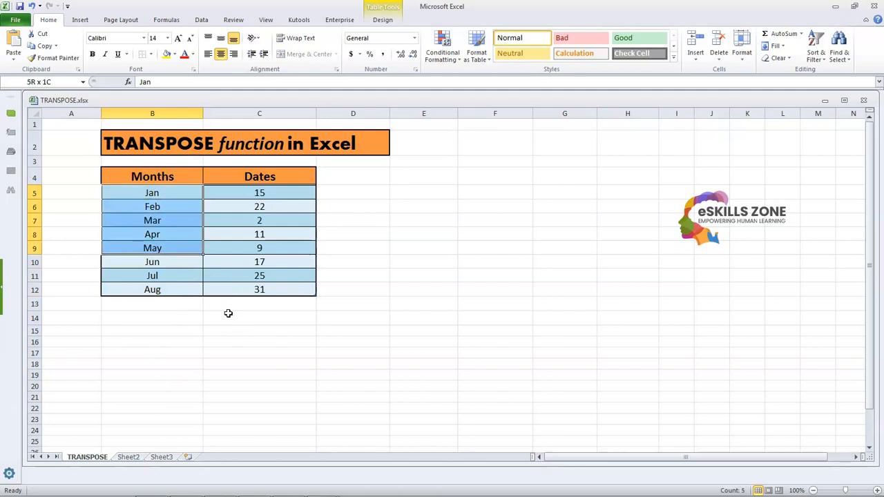
pyautogui.hotkey('shift', 'Down')
pyautogui.hotkey('shift', 'Down')
# Review the layout of the table's two columns from the headers down to the Jul row
pyautogui.press('Right')
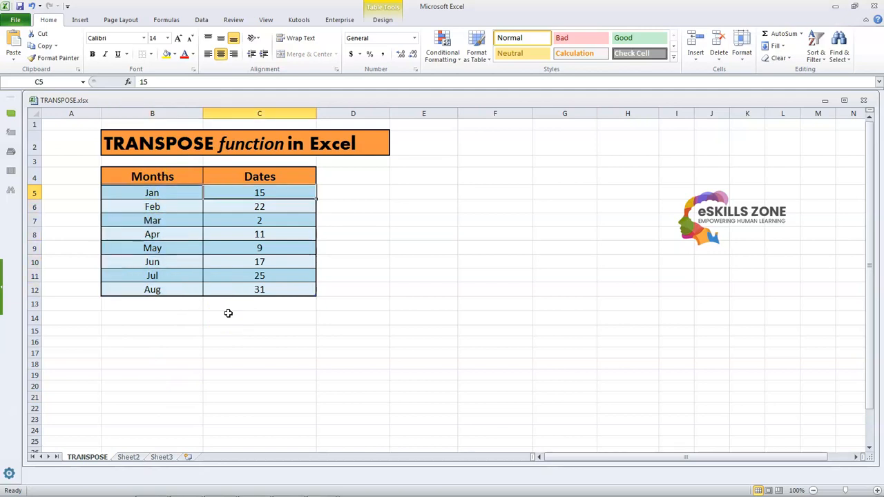
pyautogui.press('Down')
pyautogui.press('Left')
pyautogui.press('Up')
pyautogui.press('Up')
pyautogui.press('Up')
pyautogui.press('Down')
pyautogui.press('Down')
pyautogui.press('Down')
pyautogui.press('Down')
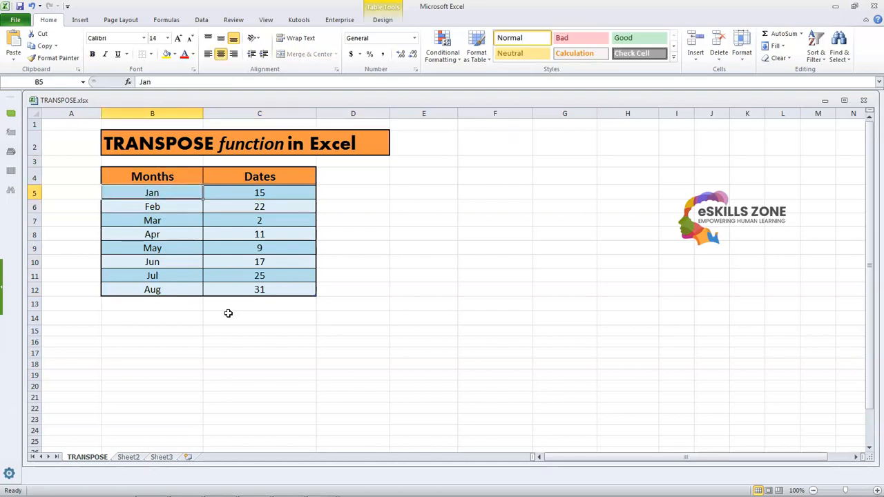
pyautogui.press('Down')
pyautogui.press('Down')
pyautogui.press('Down')
pyautogui.press('Down')
pyautogui.press('Right')
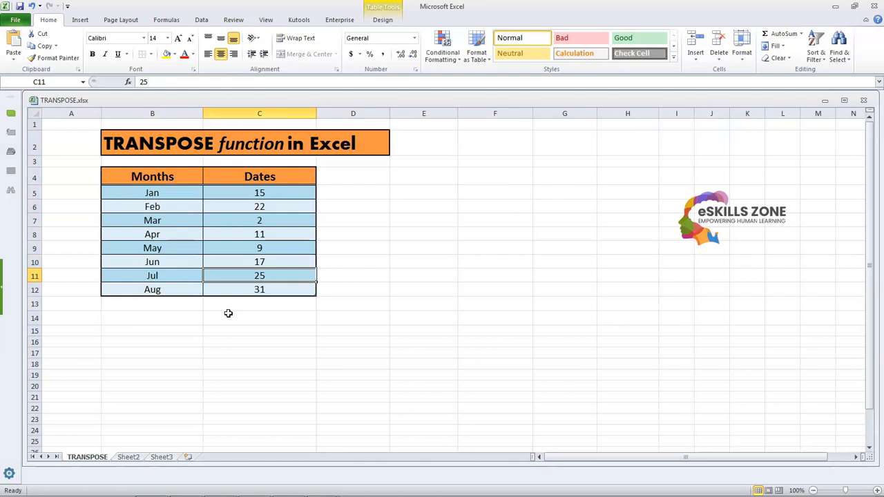
# Select the blank range A14:H15 below the table, eight columns wide and two rows high
pyautogui.press('Down')
pyautogui.press('Down')
pyautogui.press('Down')
pyautogui.press('Left')
pyautogui.press('Left')
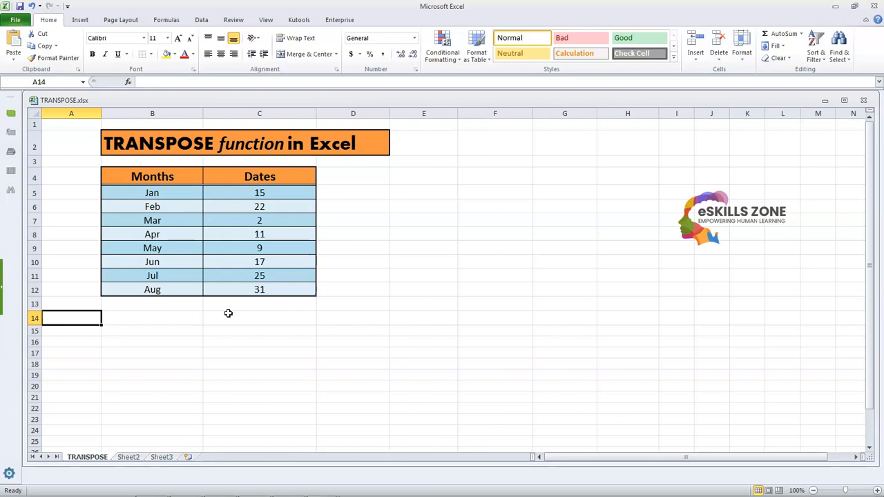
pyautogui.hotkey('shift', 'Right')
pyautogui.hotkey('shift', 'Right')
pyautogui.hotkey('shift', 'Right')
pyautogui.hotkey('shift', 'Right')
pyautogui.hotkey('shift', 'Right')
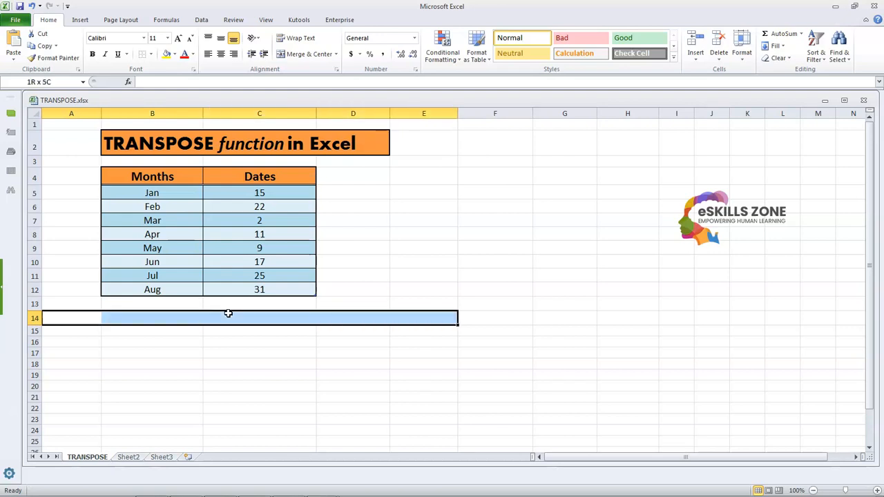
pyautogui.hotkey('shift', 'Right')
pyautogui.hotkey('shift', 'Right')
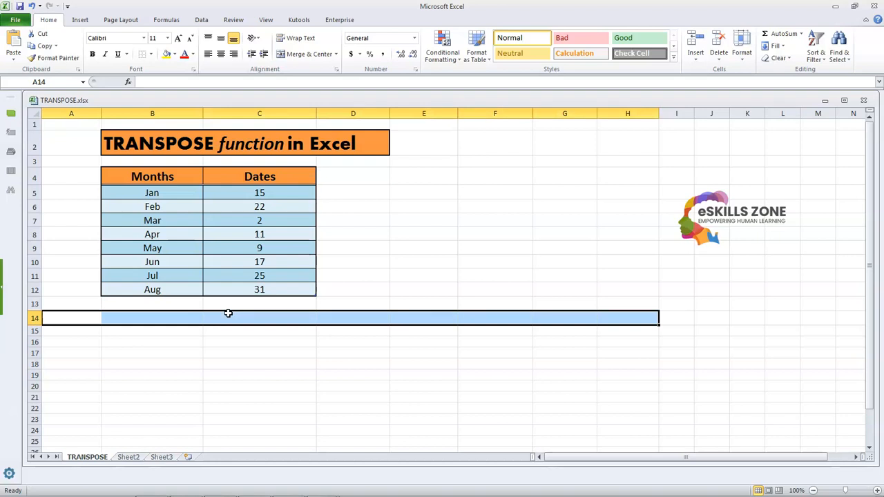
pyautogui.hotkey('shift', 'Down')
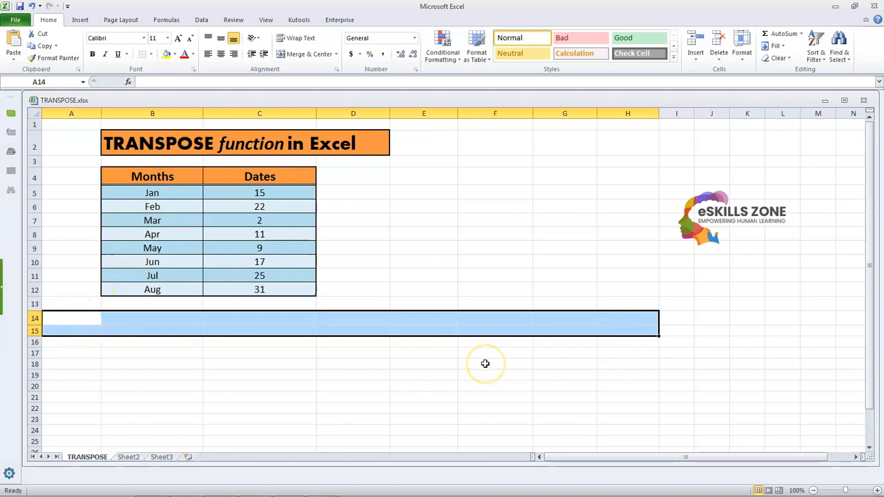
pyautogui.write('=')
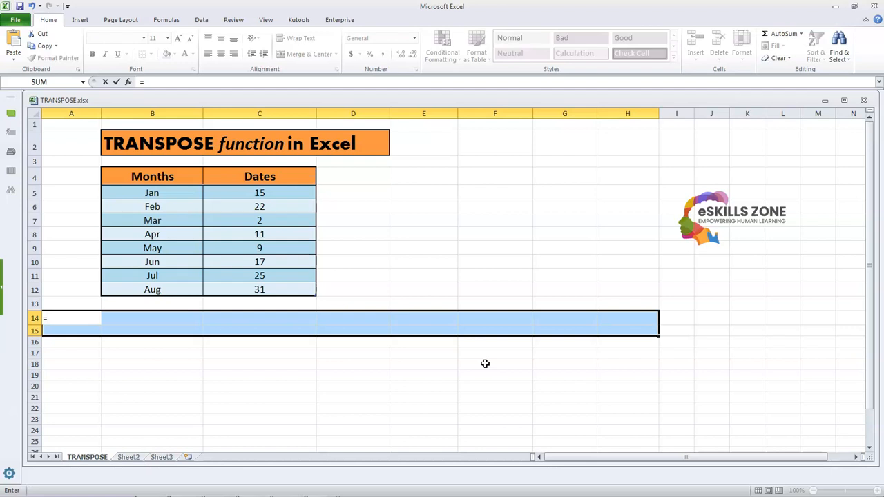
pyautogui.press('BackSpace')
pyautogui.moveTo(496, 384); pyautogui.dragTo(421, 375)
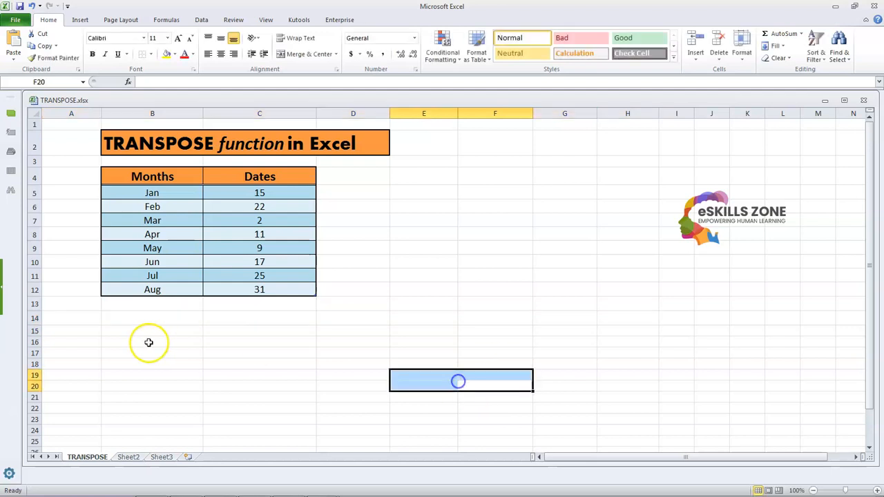
pyautogui.click(81, 317)
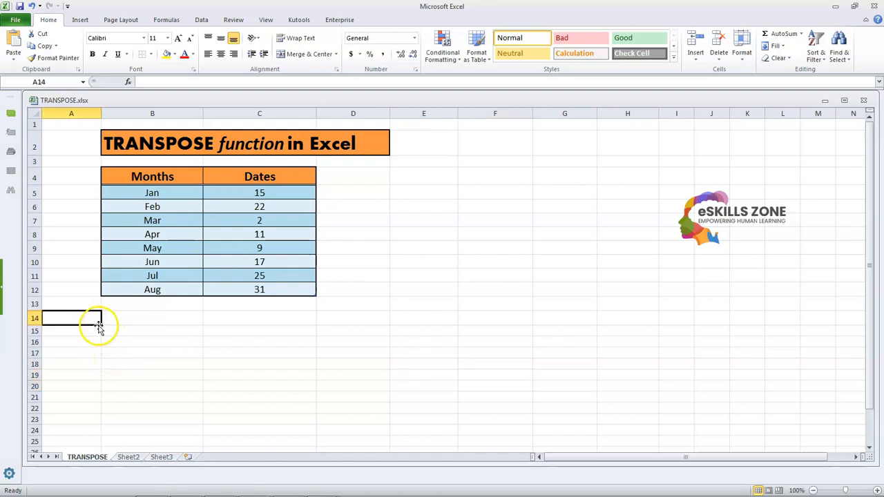
pyautogui.click(103, 342)
# Fill the blank range A14:H15 with the array formula =TRANSPOSE(B5:C12)
pyautogui.moveTo(91, 317); pyautogui.dragTo(625, 325)
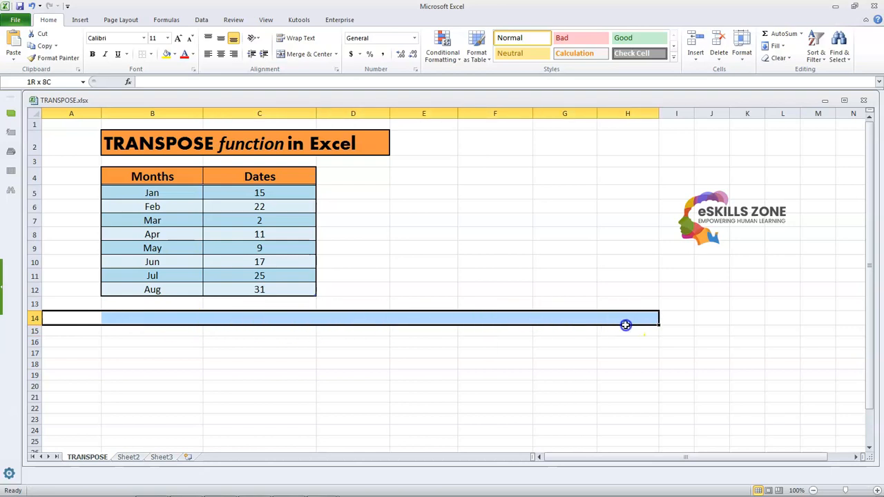
pyautogui.moveTo(625, 325); pyautogui.dragTo(625, 331)
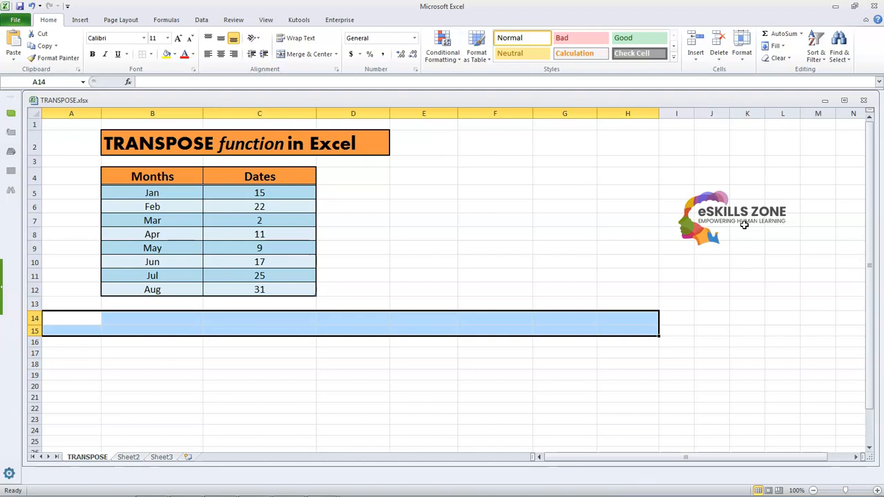
pyautogui.write('=')
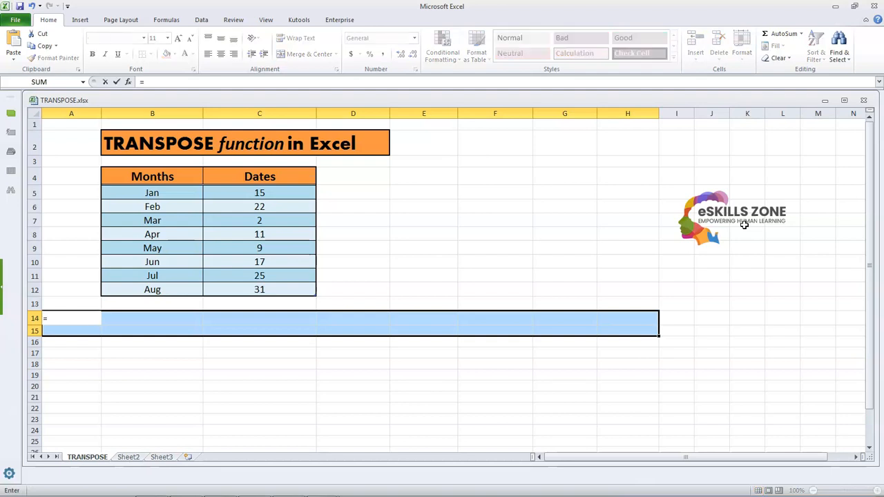
pyautogui.write('tr')
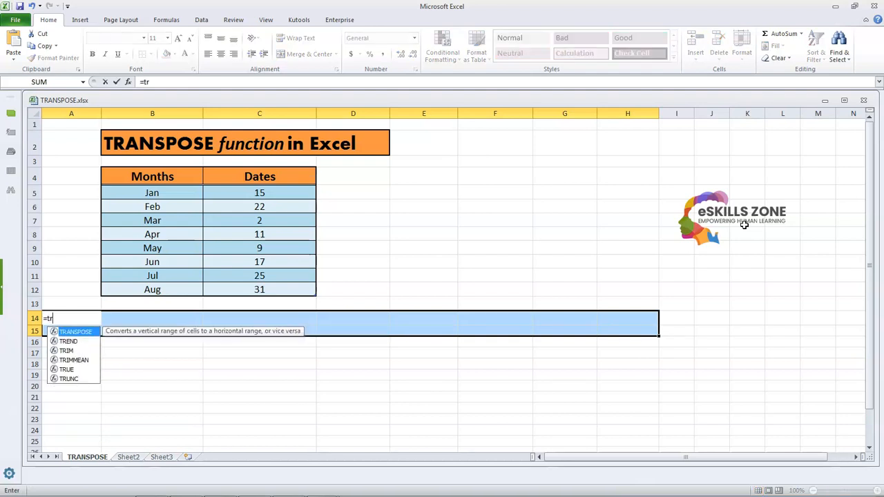
pyautogui.write('anspose')
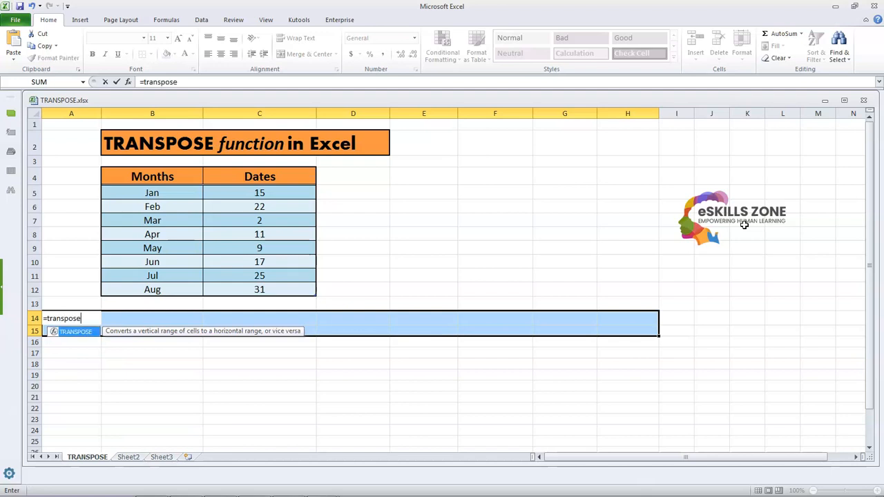
pyautogui.write('(')
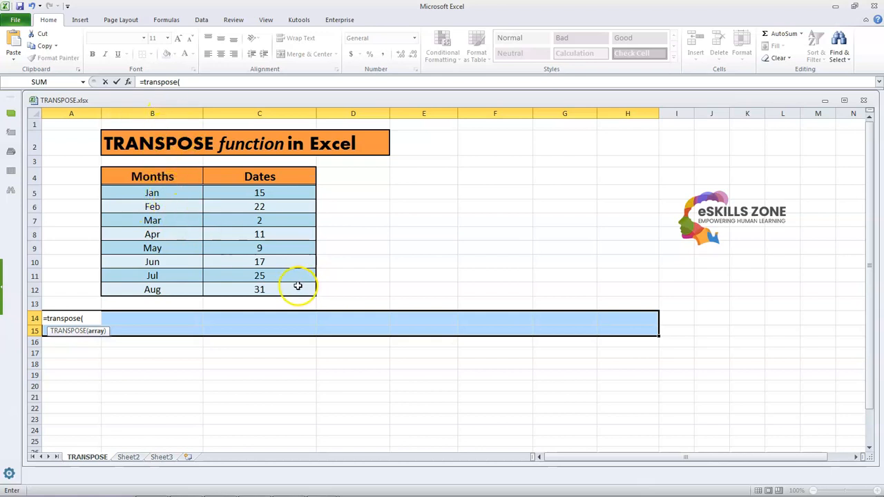
pyautogui.write('B5:')
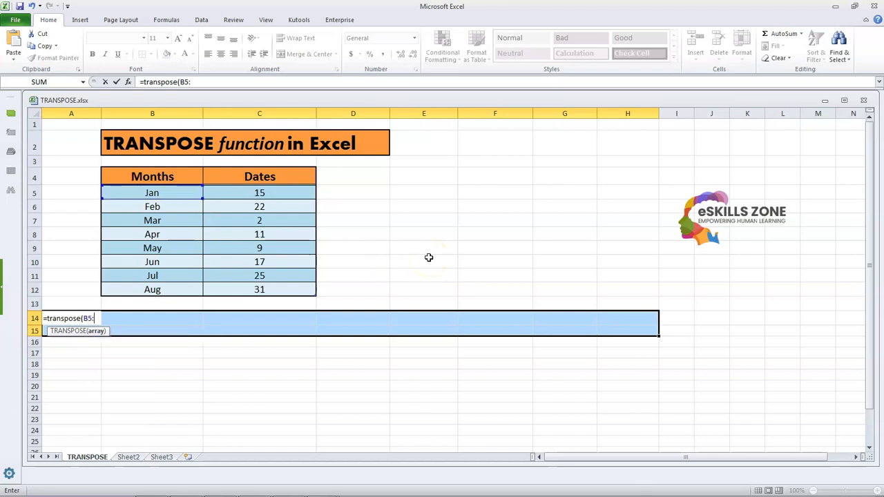
pyautogui.write('C12')
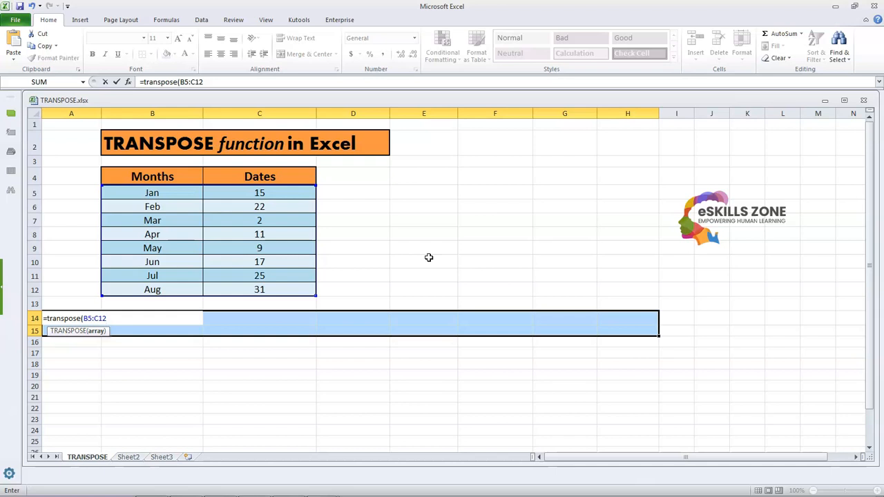
pyautogui.write(')')
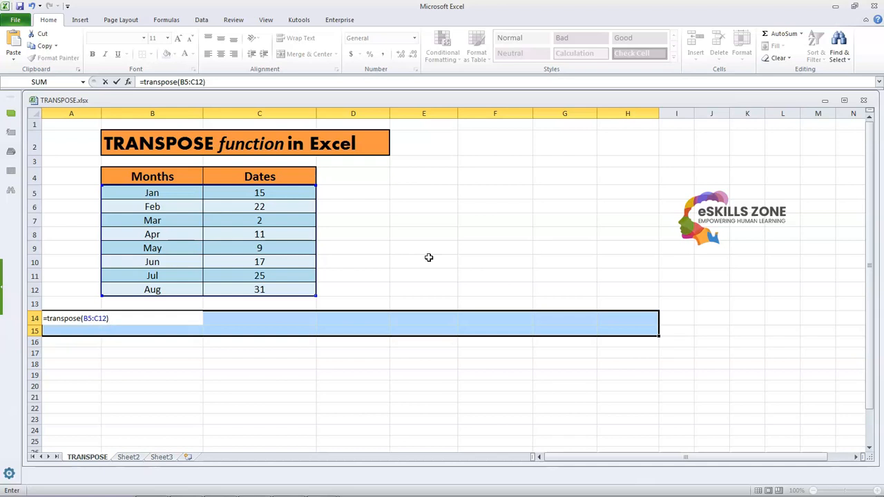
pyautogui.hotkey('ctrl', 'shift', 'Return')
# Make the Jan to May labels in cells A14:E14 bold
pyautogui.press('Right')
pyautogui.press('Right')
pyautogui.press('Left')
pyautogui.press('Left')
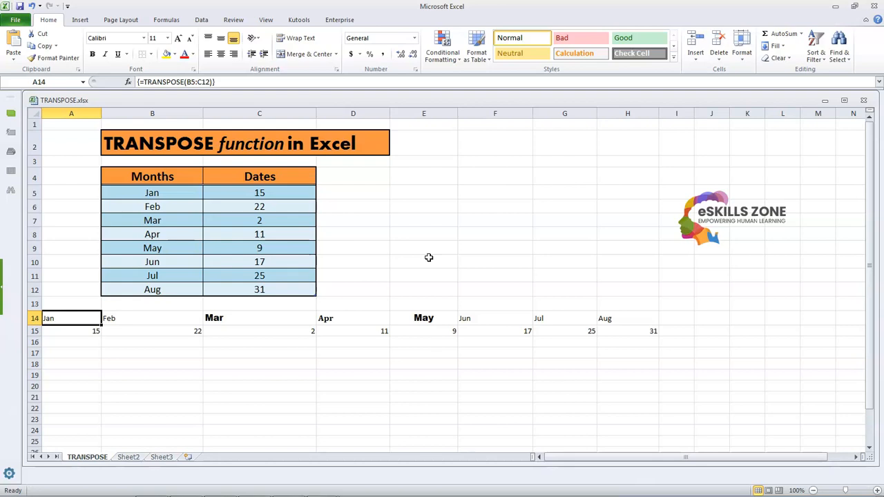
pyautogui.hotkey('shift', 'Right')
pyautogui.hotkey('shift', 'Down')
pyautogui.hotkey('shift', 'Right')
pyautogui.hotkey('shift', 'Right')
pyautogui.hotkey('shift', 'Right')
pyautogui.hotkey('shift', 'Right')
pyautogui.hotkey('shift', 'Left')
pyautogui.hotkey('shift', 'Up')
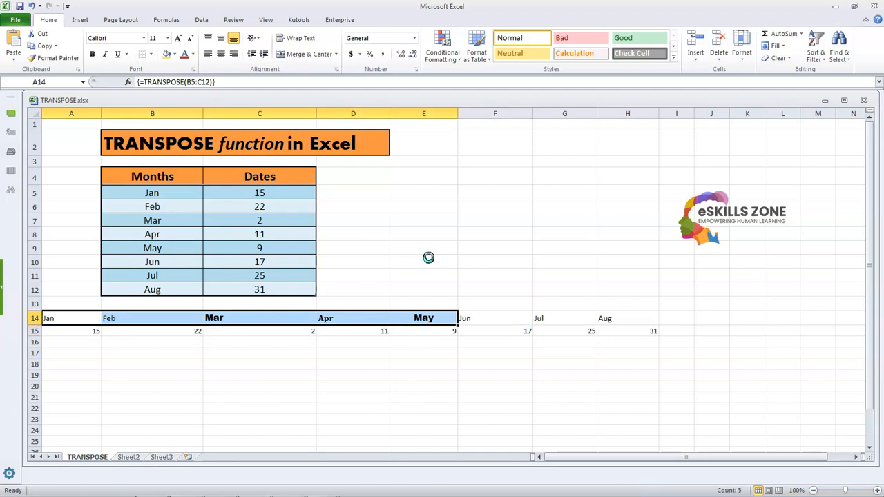
pyautogui.hotkey('ctrl', 'b')
pyautogui.click(158, 422)
# Set the font of the transposed range A14:H15 to Aharoni at size 16
pyautogui.moveTo(89, 320); pyautogui.dragTo(614, 331)
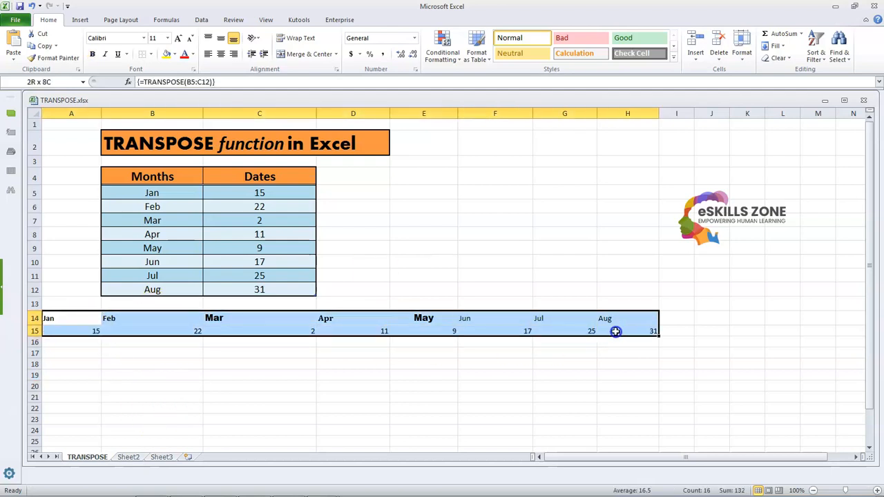
pyautogui.click(143, 38)
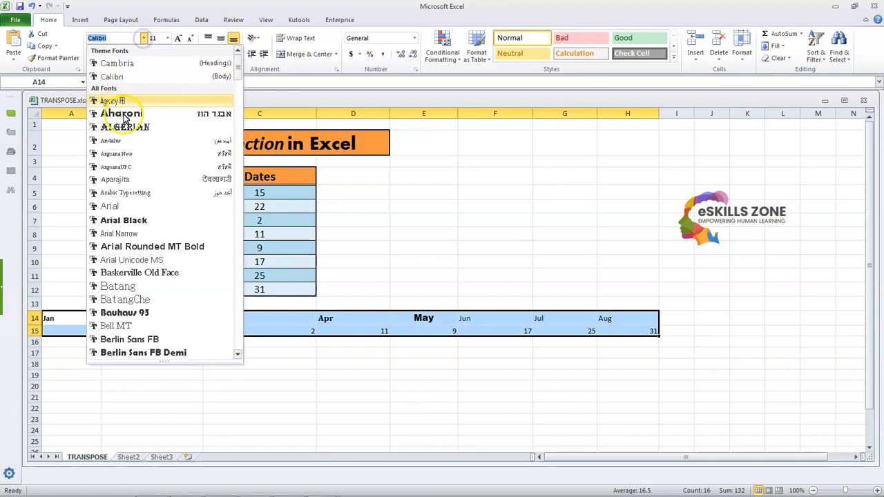
pyautogui.click(124, 114)
pyautogui.click(167, 38)
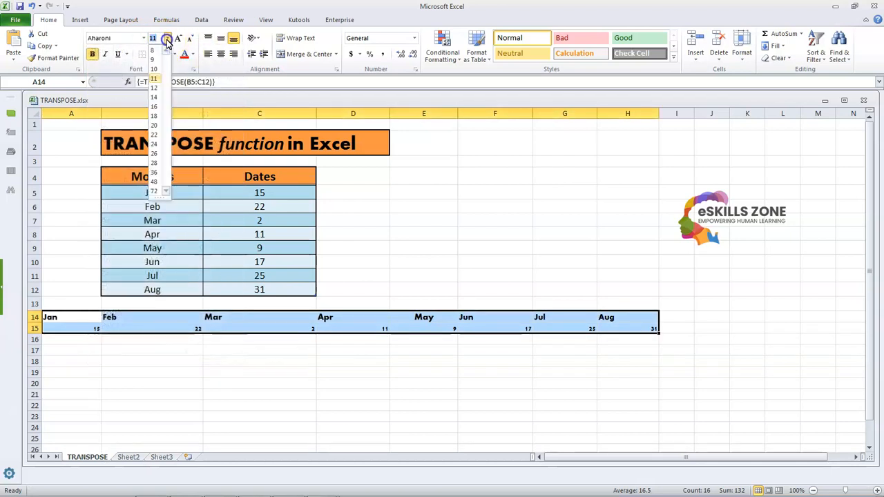
pyautogui.click(156, 106)
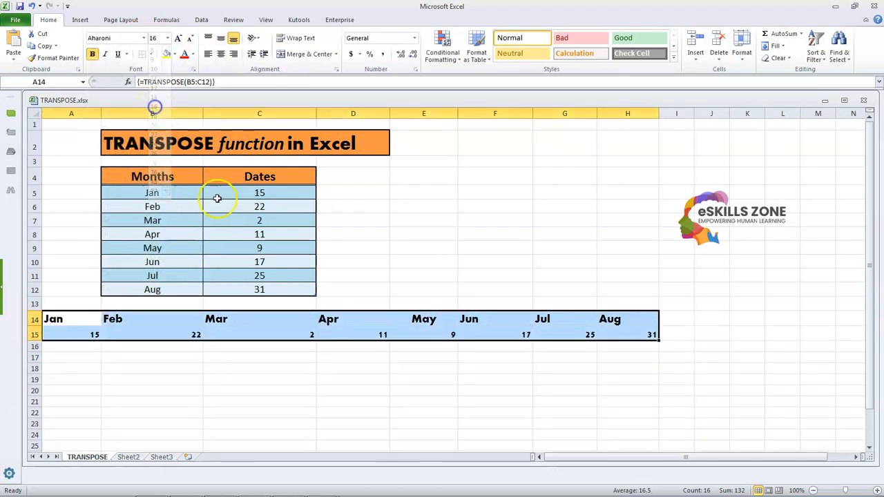
pyautogui.click(201, 367)
# Apply the Accent2 cell style to the transposed range A14:H15
pyautogui.moveTo(73, 319); pyautogui.dragTo(630, 332)
pyautogui.click(674, 51)
pyautogui.click(674, 50)
pyautogui.click(674, 51)
pyautogui.click(673, 52)
pyautogui.click(674, 53)
pyautogui.click(673, 52)
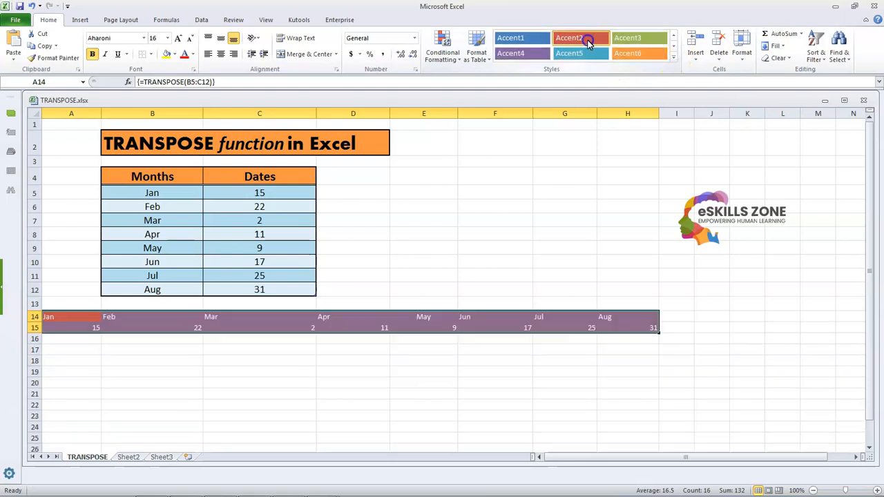
pyautogui.click(620, 55)
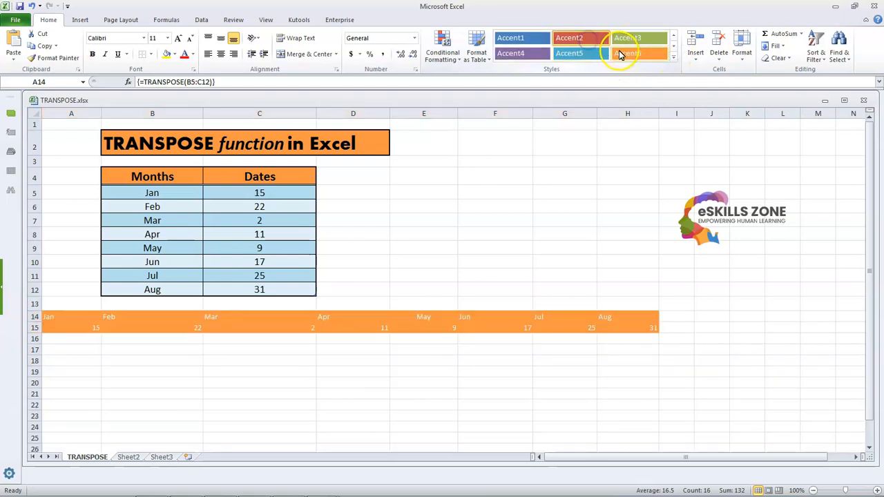
# Set the font color of the transposed range A14:H15 to black and deselect the range
pyautogui.click(193, 58)
pyautogui.click(212, 64)
pyautogui.click(324, 373)
pyautogui.moveTo(89, 315); pyautogui.dragTo(610, 327)
pyautogui.click(574, 371)
pyautogui.moveTo(73, 317); pyautogui.dragTo(606, 325)
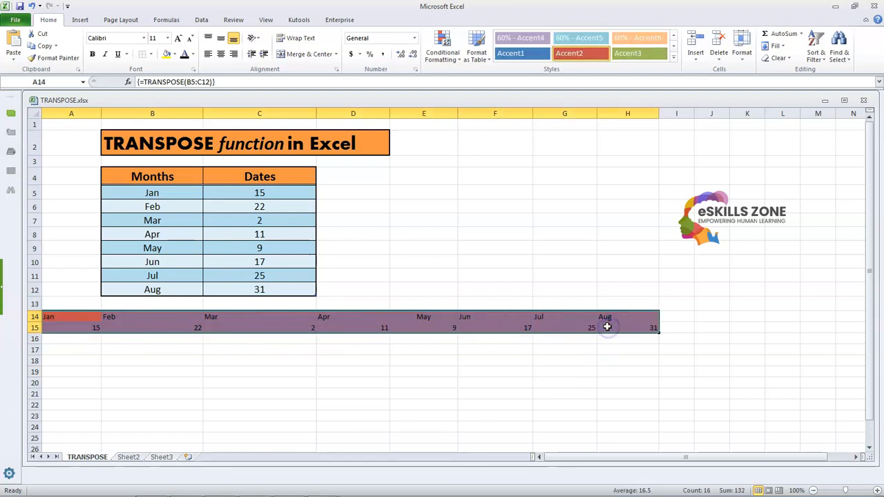
pyautogui.click(521, 392)
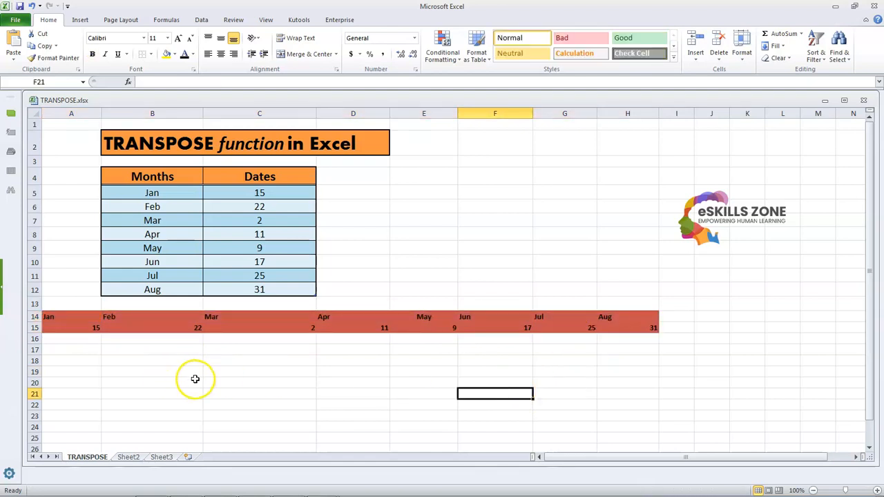